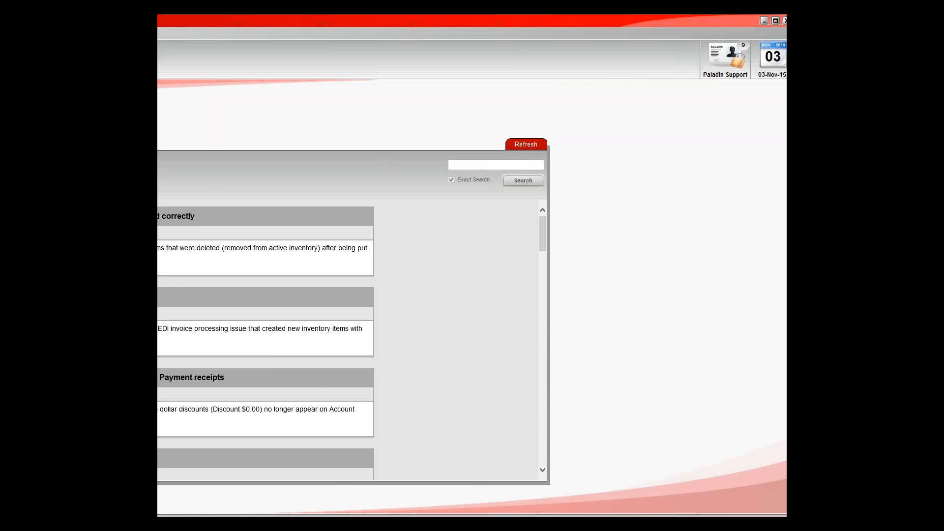
- Open the inventory export options in the Data Viewer and position its window clear of the main screen's edge
click(776, 21)
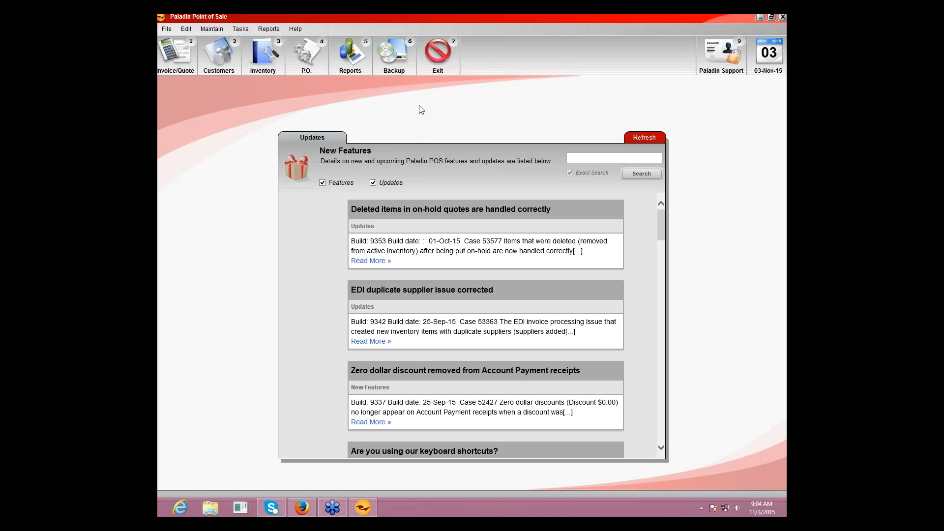
click(211, 29)
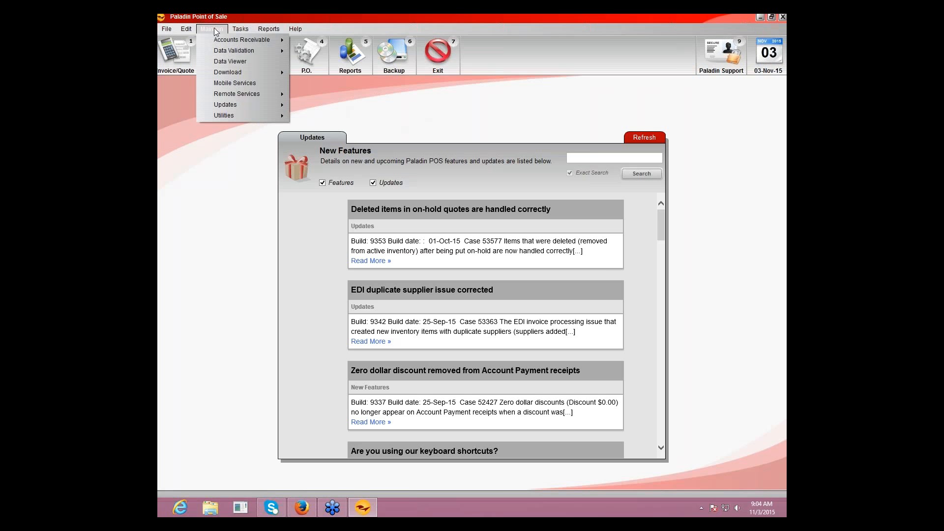
click(220, 60)
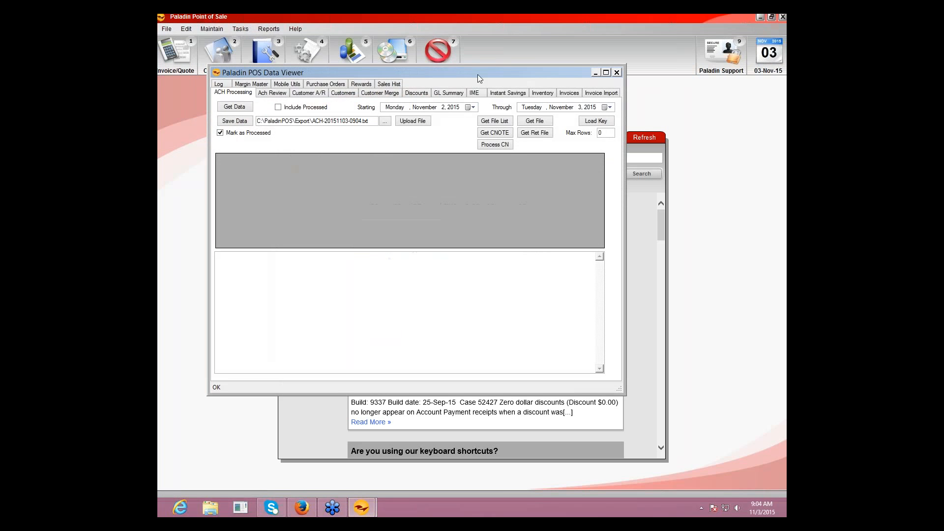
drag(477, 72, 440, 63)
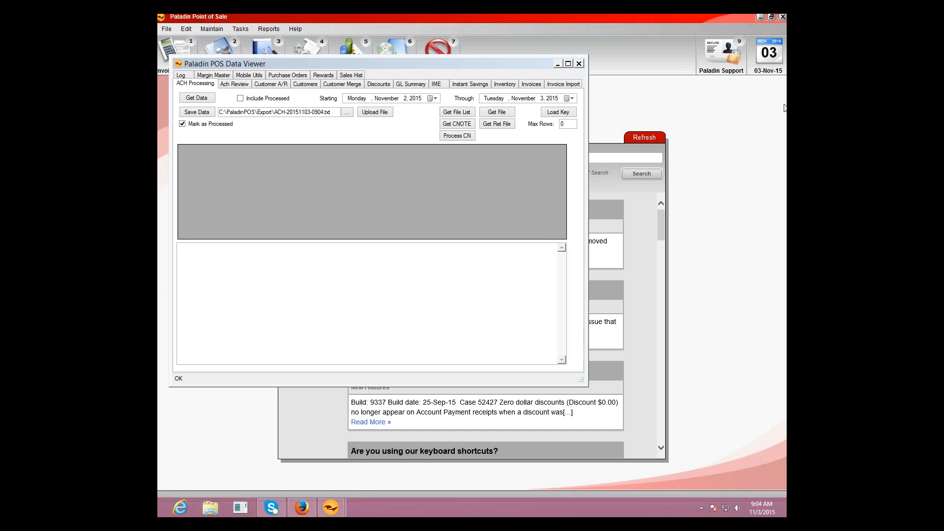
click(508, 87)
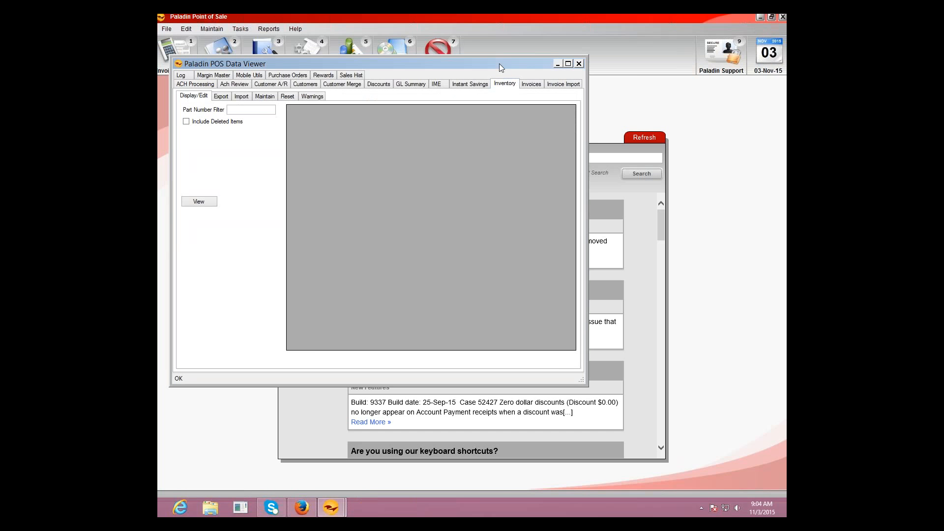
drag(500, 64, 554, 68)
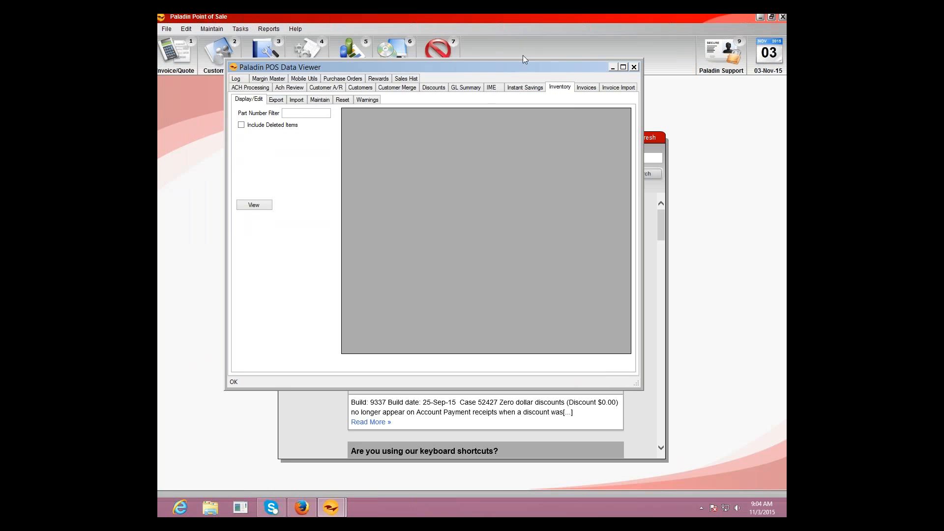
click(278, 101)
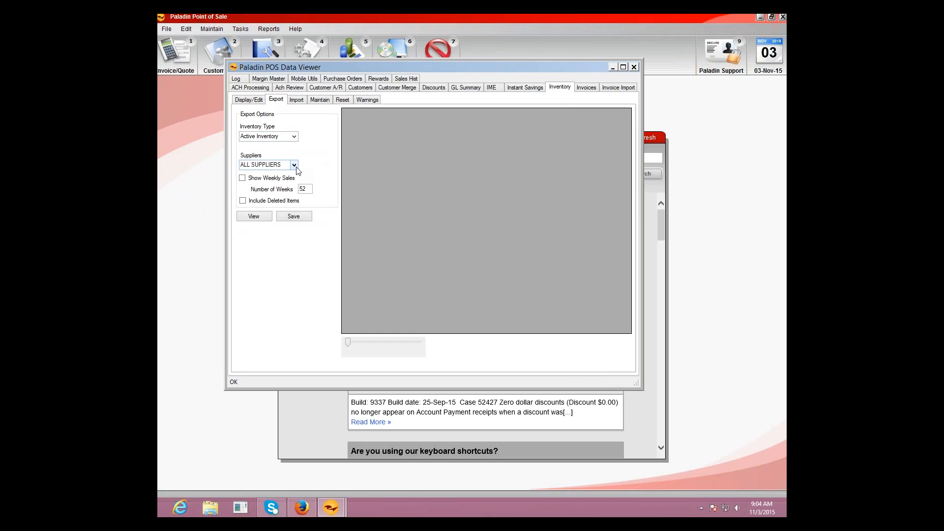
- Load the active inventory of all suppliers for export and review the columns it contains
click(260, 217)
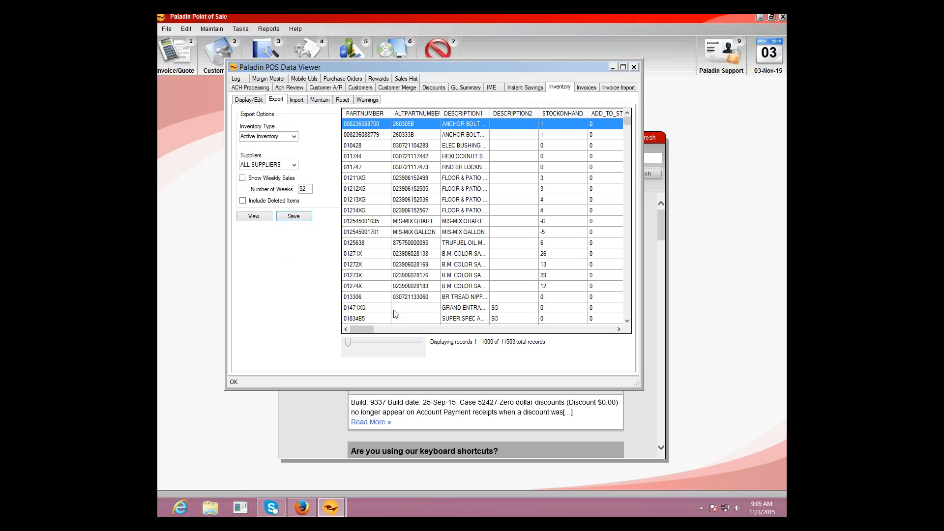
drag(370, 332, 387, 331)
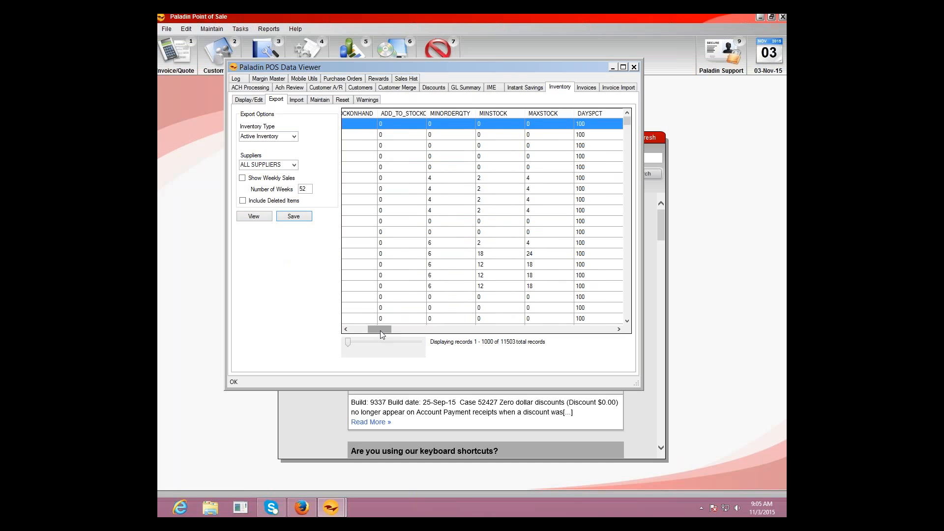
drag(383, 334, 350, 322)
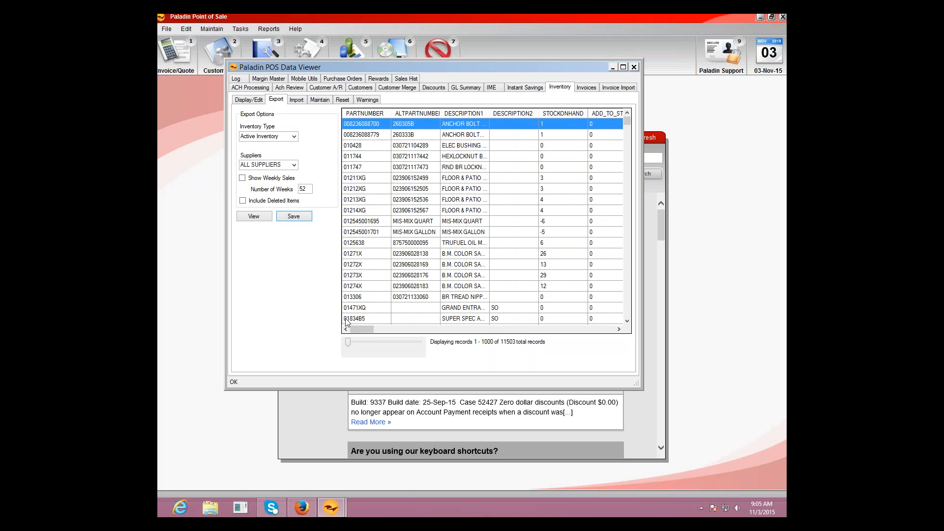
- Save the inventory export as "inventory" in the Reardon folder and close the Data Viewer
click(294, 217)
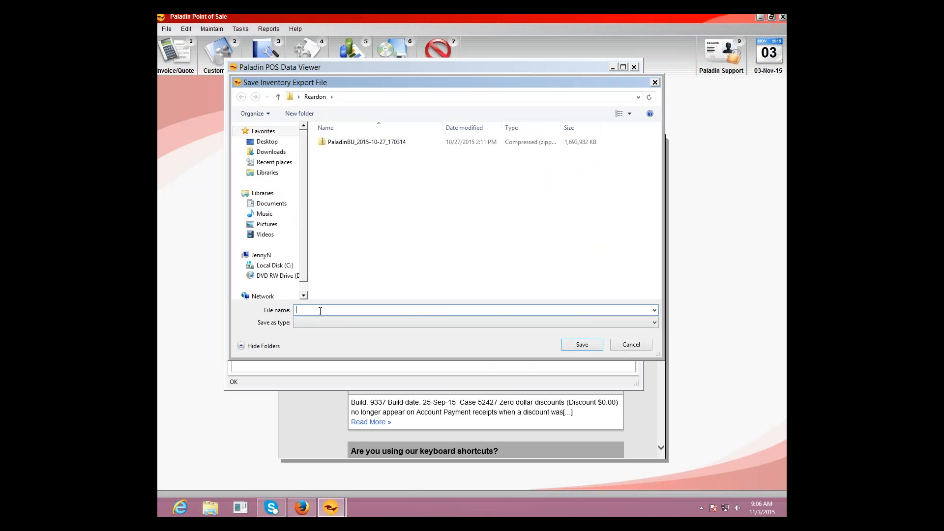
text(inventory)
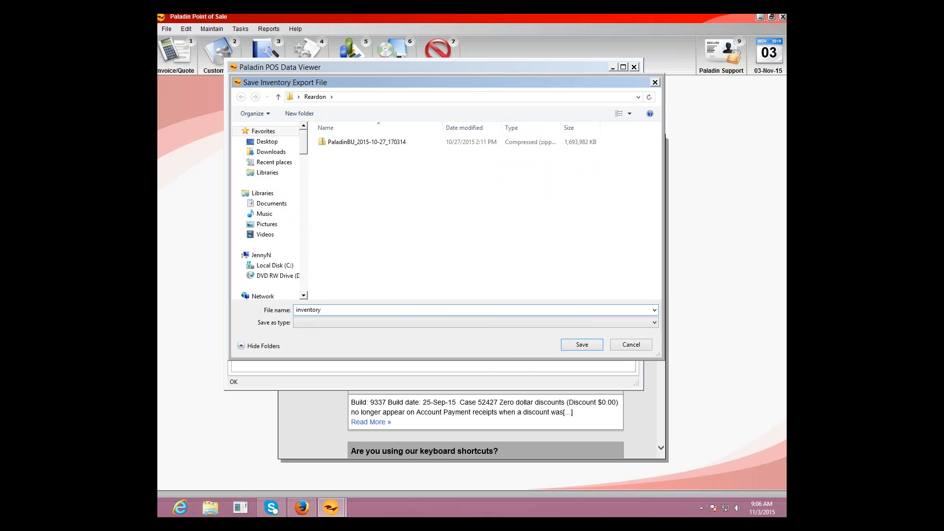
click(581, 345)
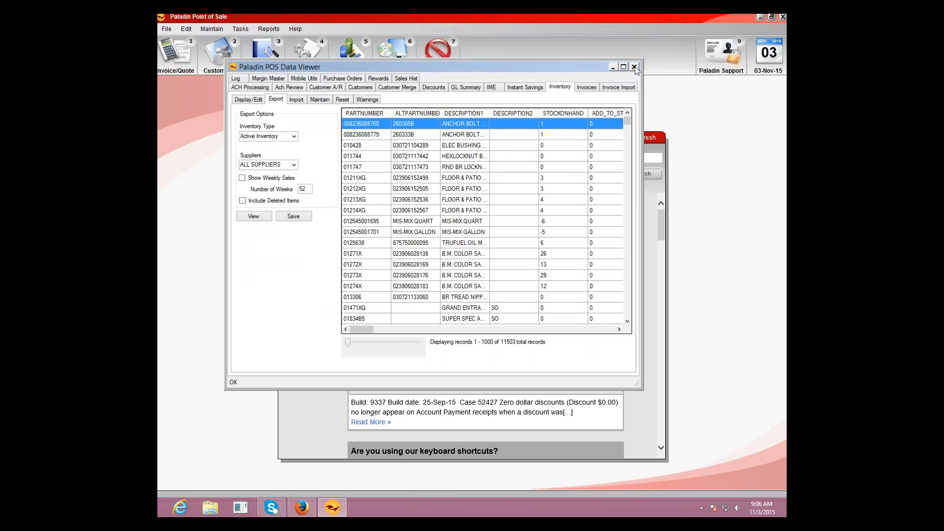
click(635, 67)
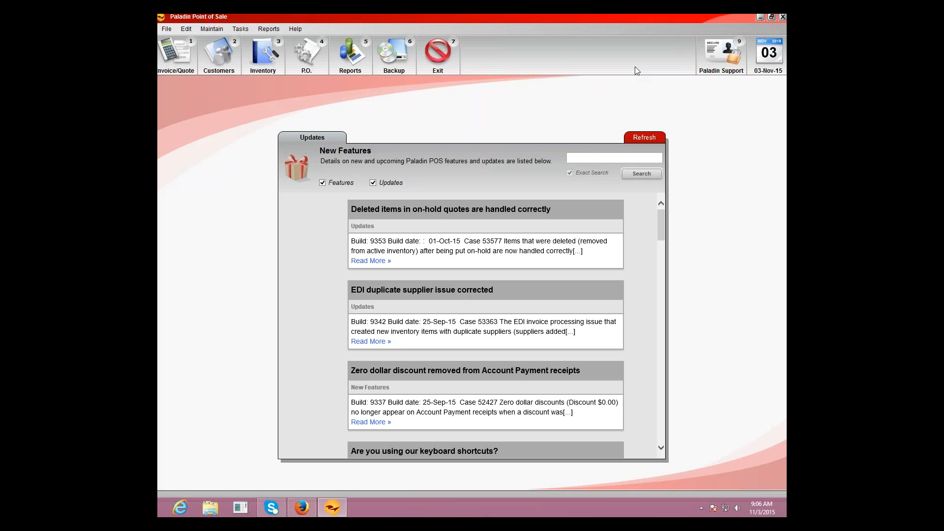
- Minimize the point-of-sale program, inspect the exported inventory file in the desktop's Reardon folder, and close the folder
click(761, 18)
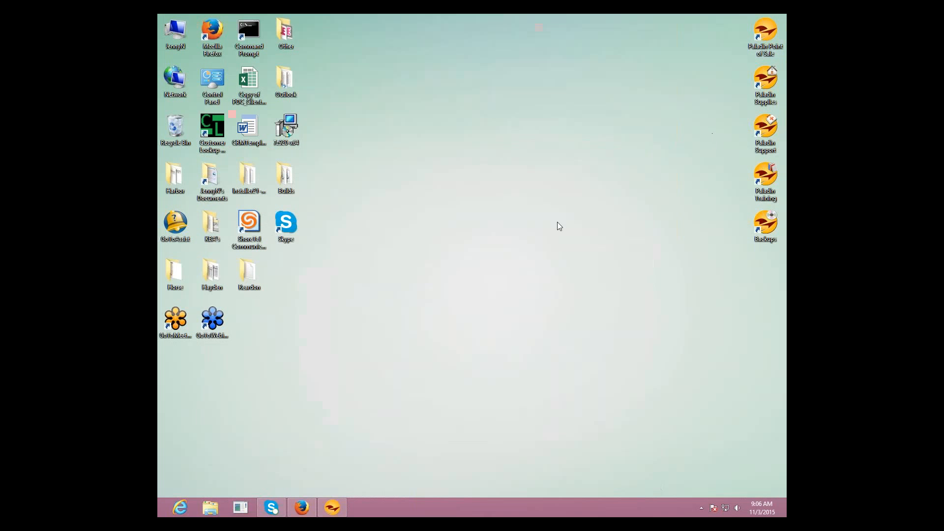
double_click(247, 282)
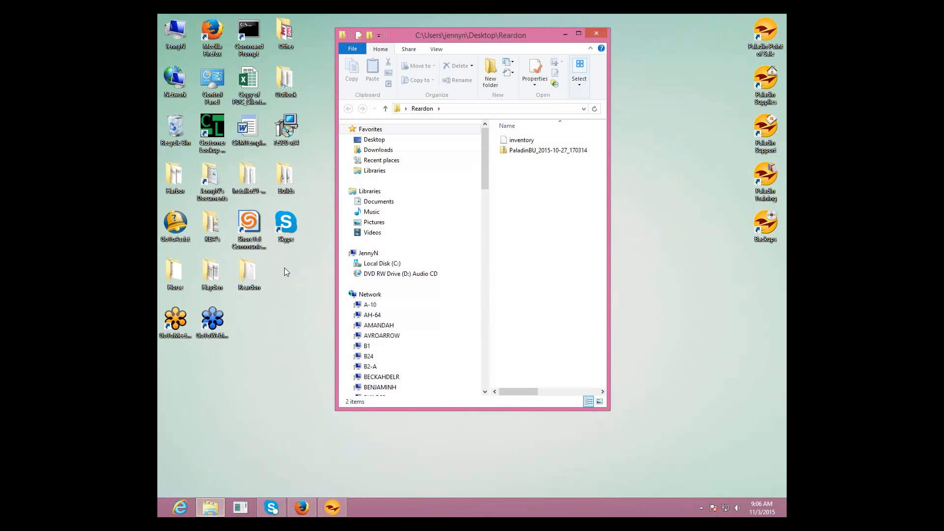
click(515, 142)
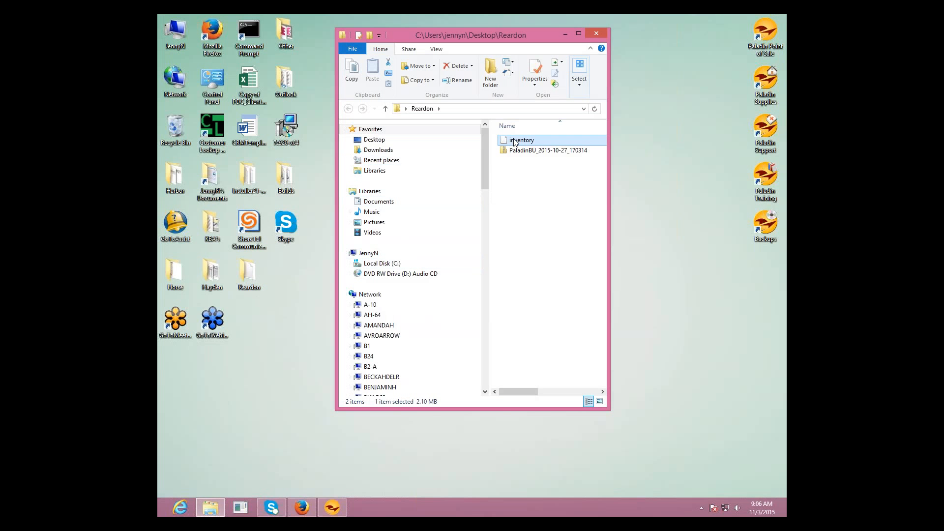
right_click(514, 140)
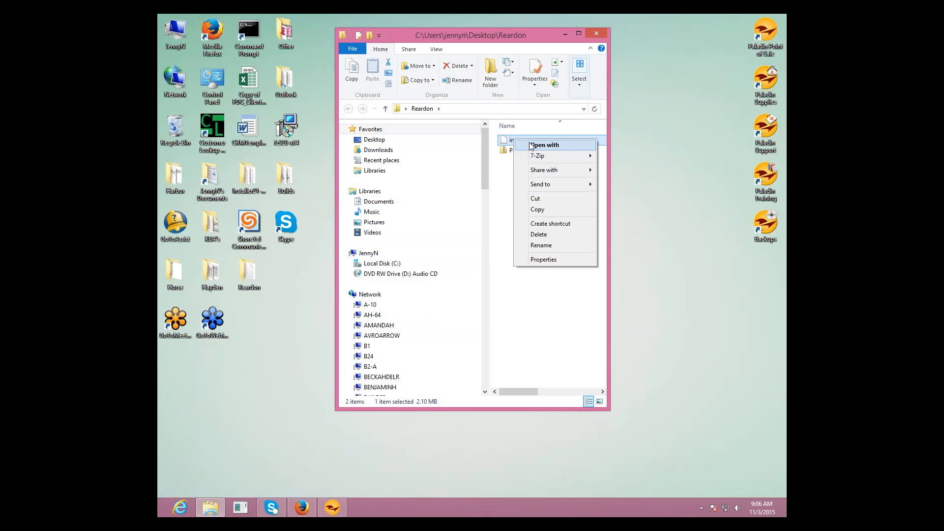
click(543, 305)
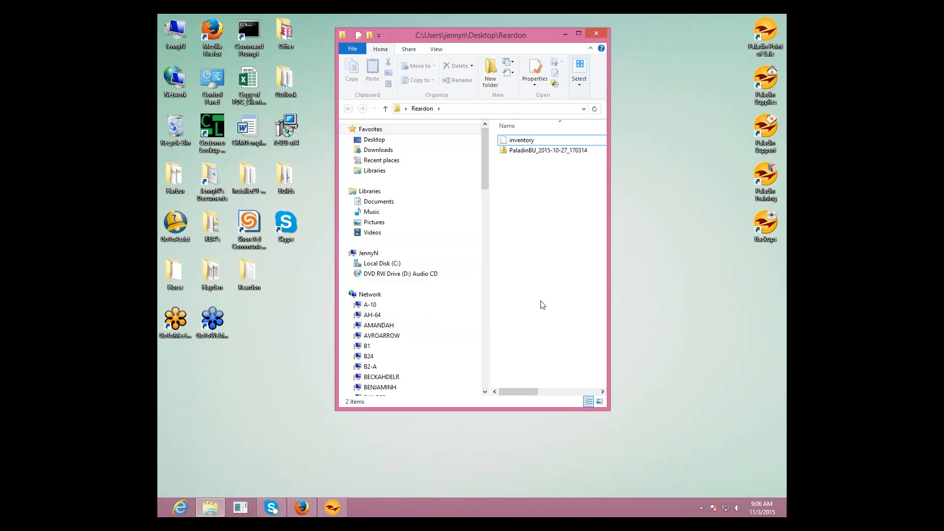
click(596, 34)
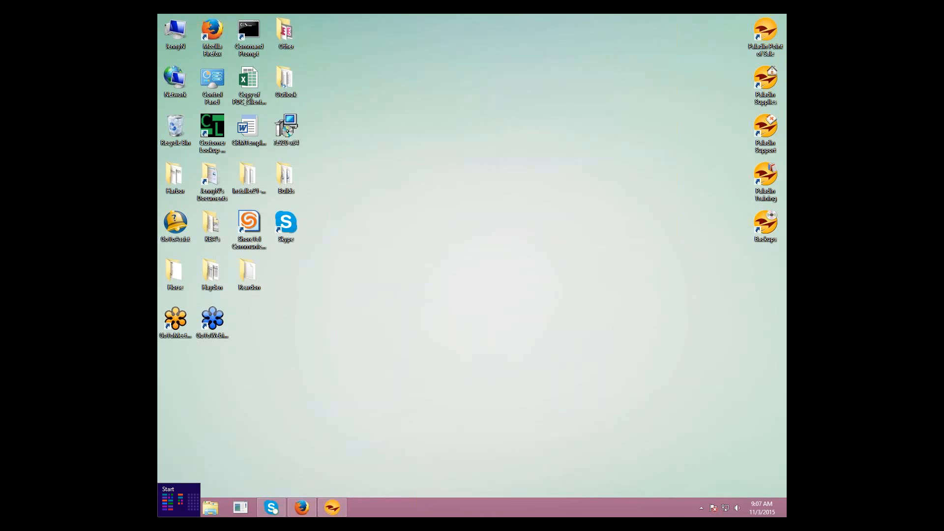
- Find Excel 2013 among all installed apps, launch it and create a blank workbook
click(162, 512)
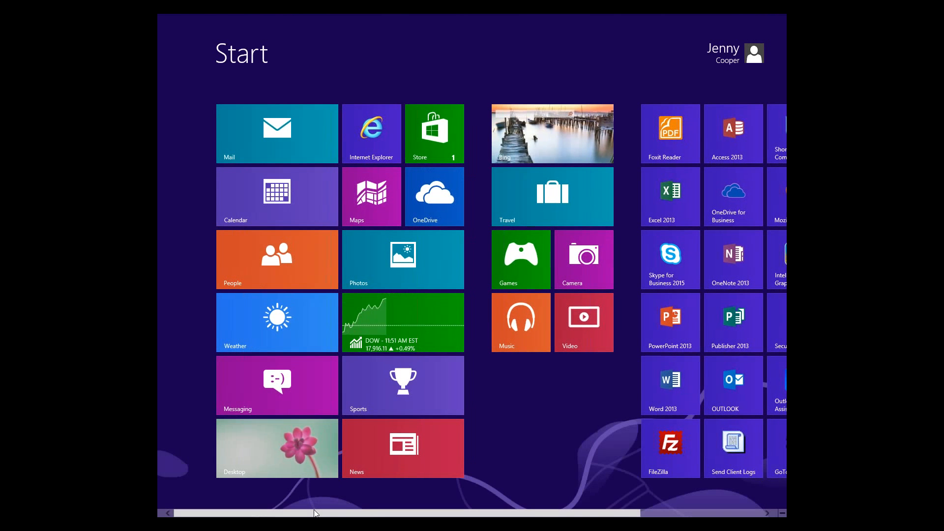
drag(320, 511, 453, 512)
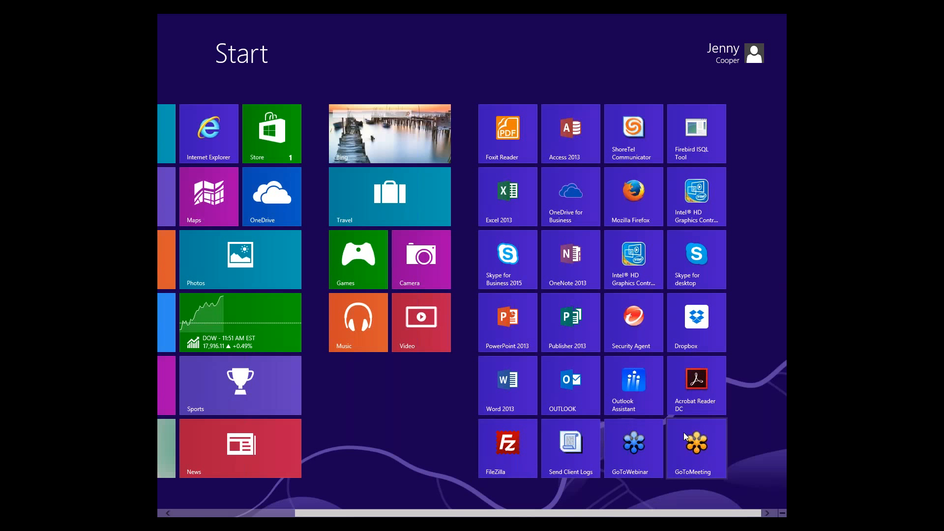
mouse_move(782, 513)
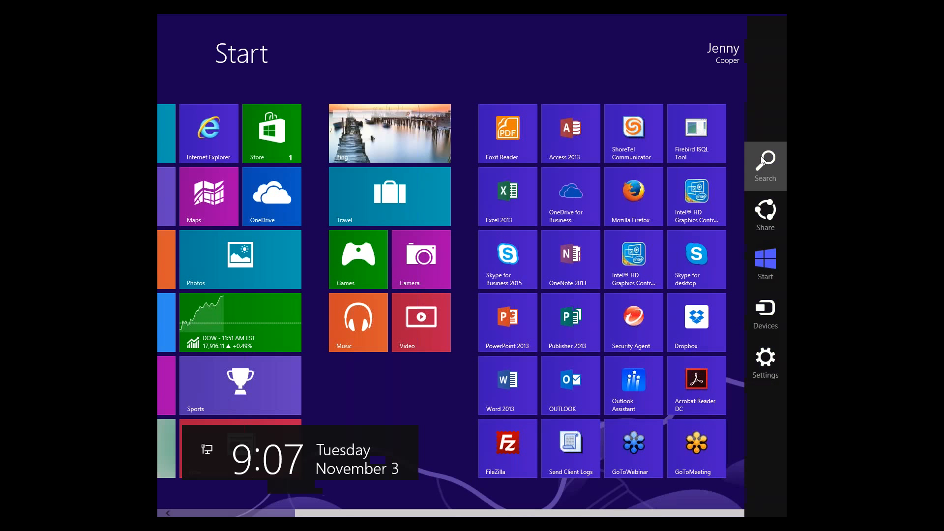
click(768, 160)
drag(333, 512, 504, 513)
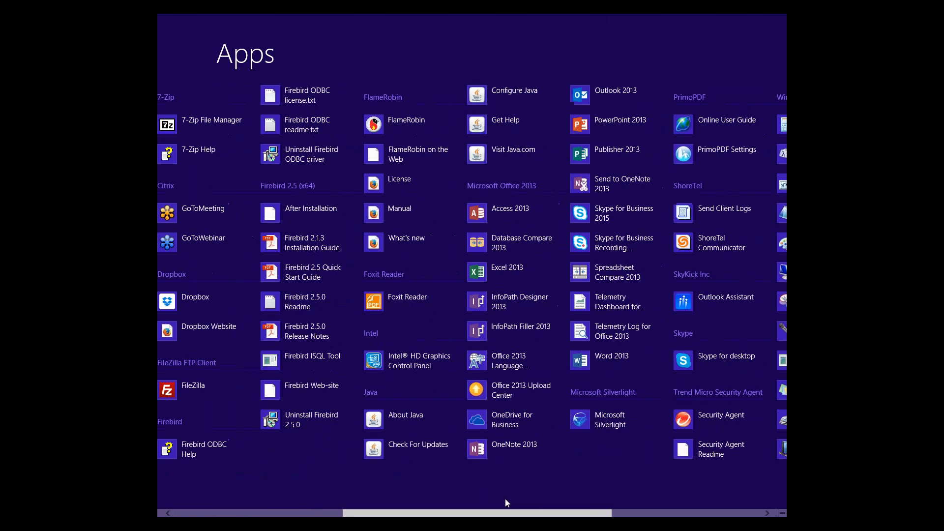
click(506, 271)
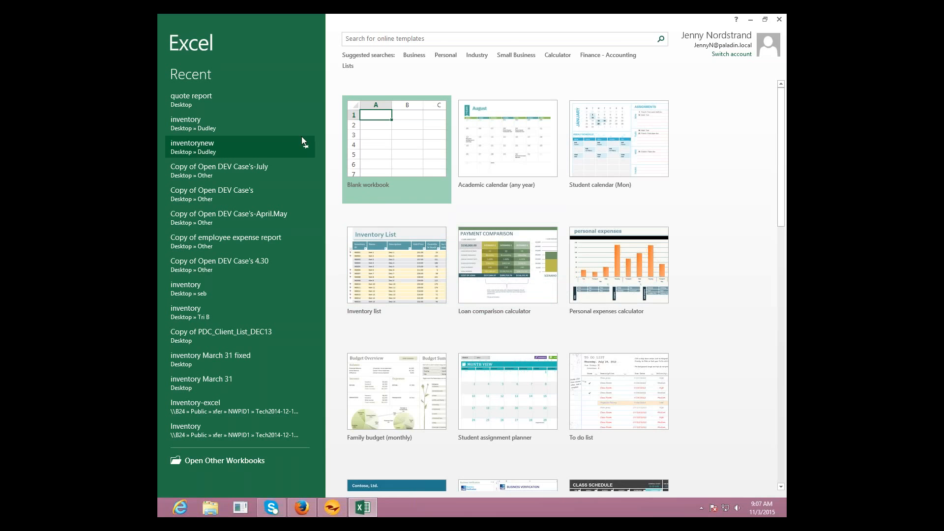
click(384, 145)
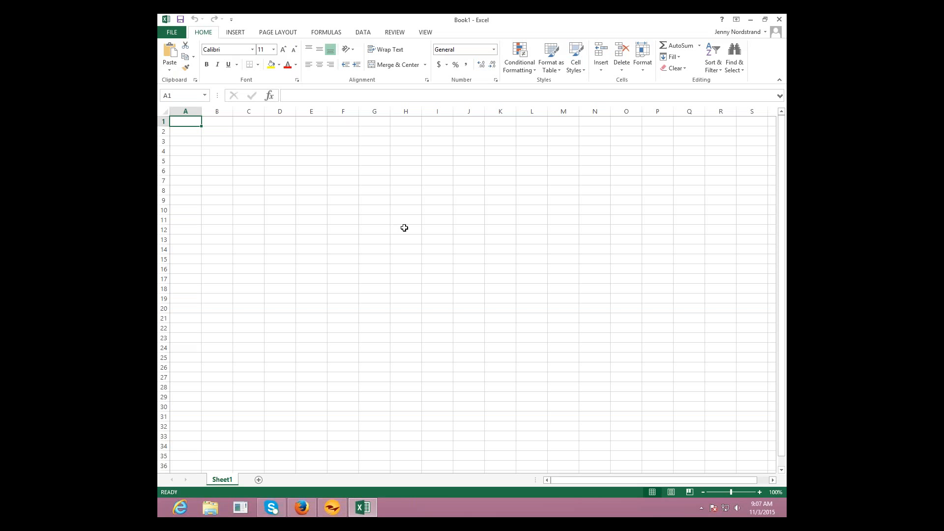
- Browse to the desktop's Reardon folder for a file to open and show all file types
key(ctrl+o)
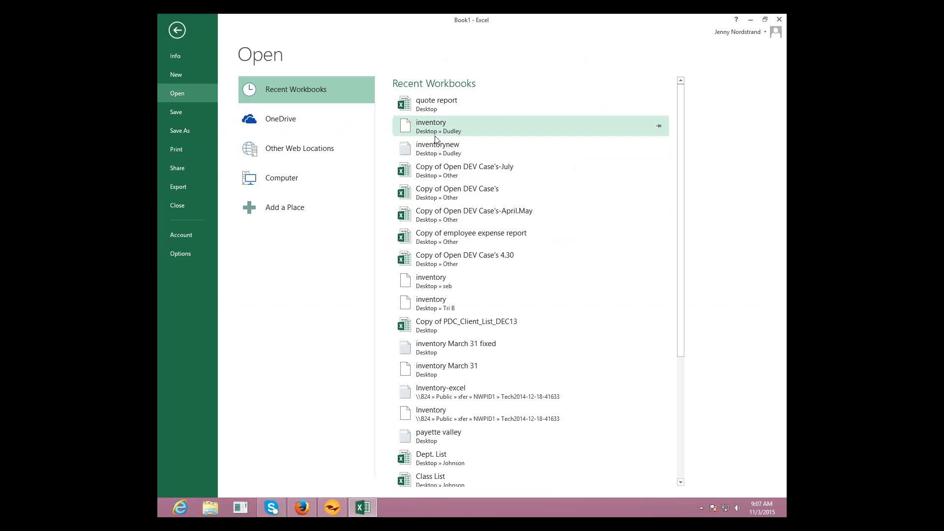
click(291, 176)
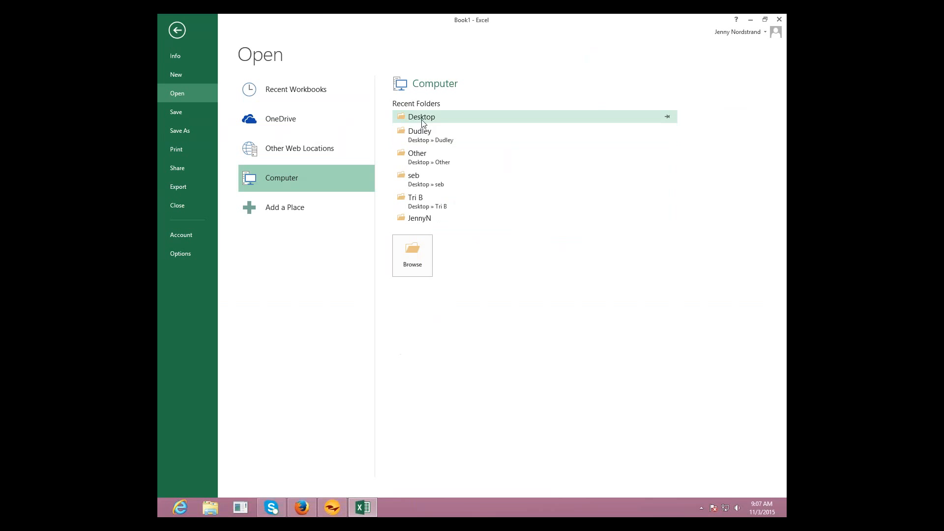
click(421, 118)
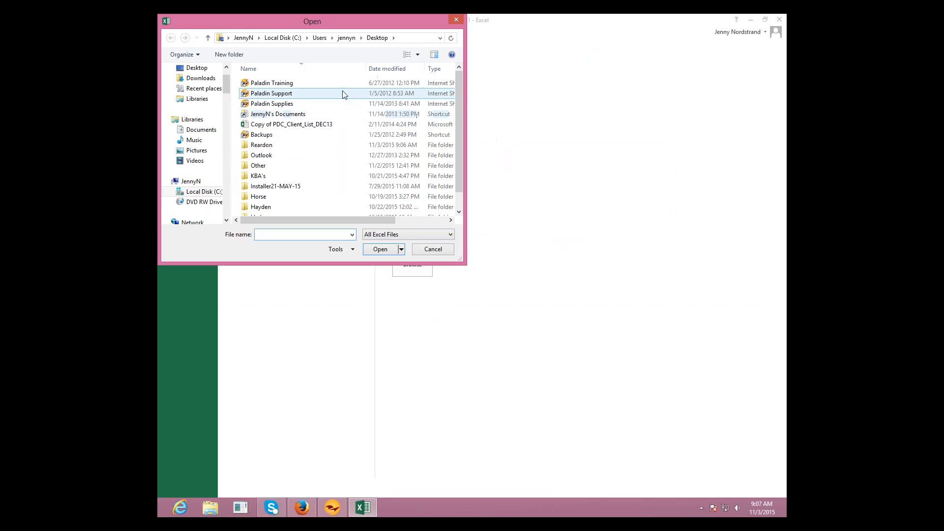
double_click(265, 145)
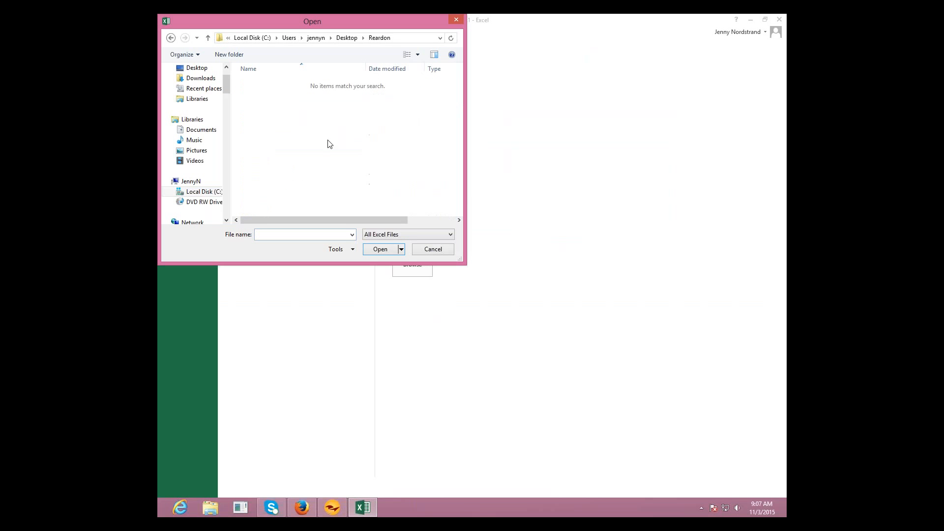
click(449, 234)
click(393, 247)
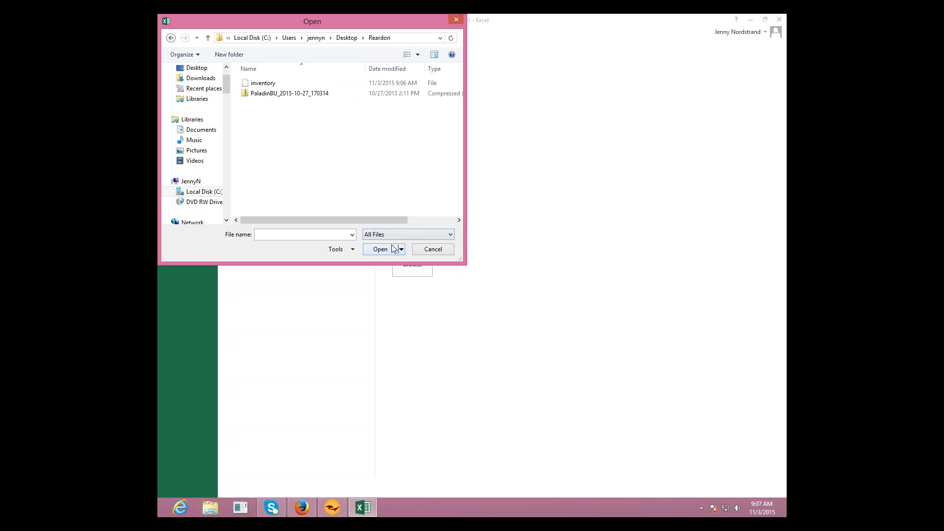
- Open the "inventory" file from the Reardon folder, accepting the mismatch between its format and extension
click(268, 86)
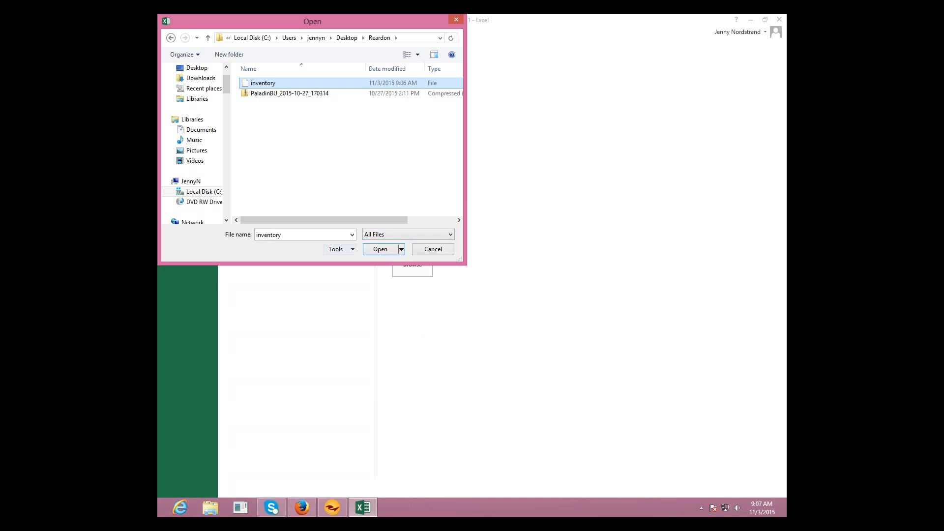
click(381, 249)
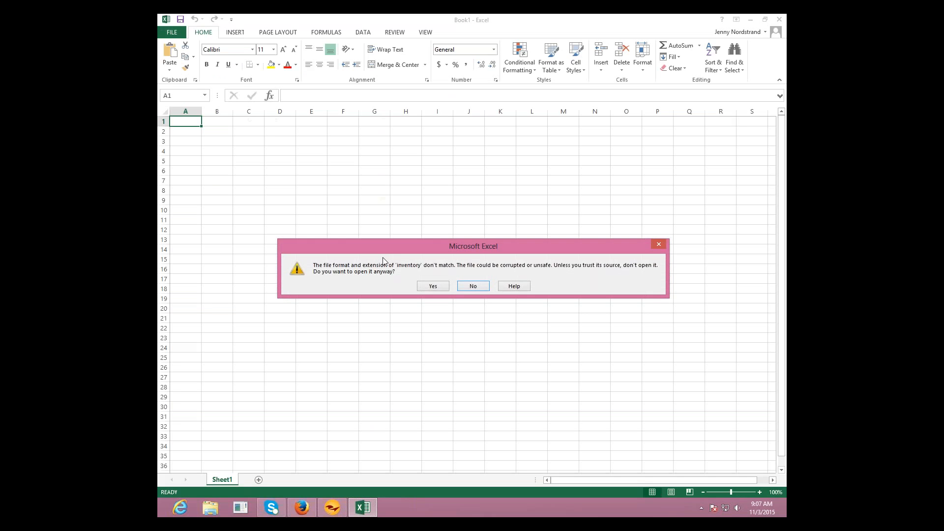
click(435, 289)
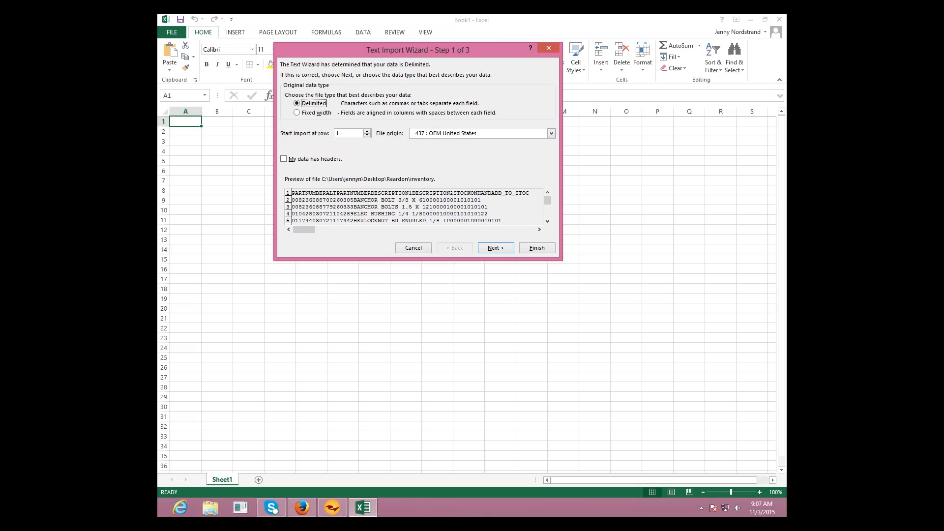
- Import the data as delimited text with Tab as the delimiter and the text qualifier set to {none}
click(498, 249)
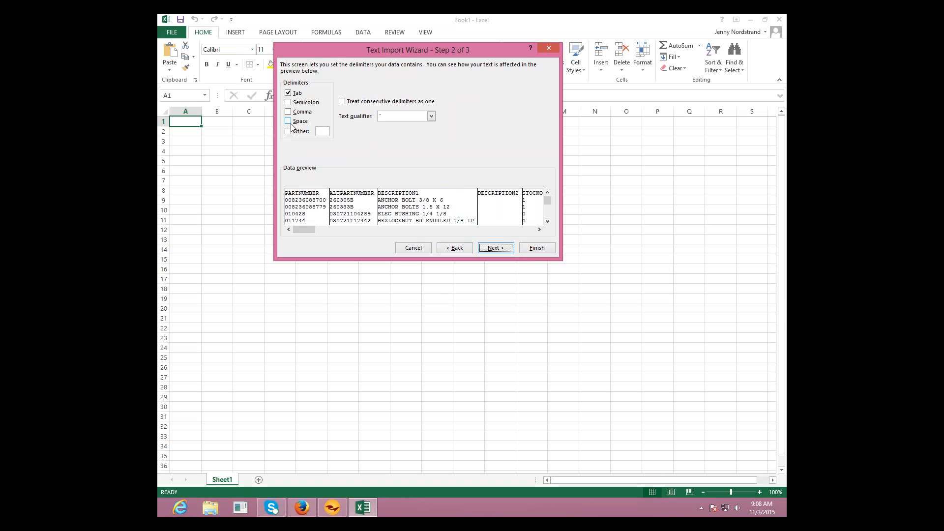
click(432, 116)
click(419, 133)
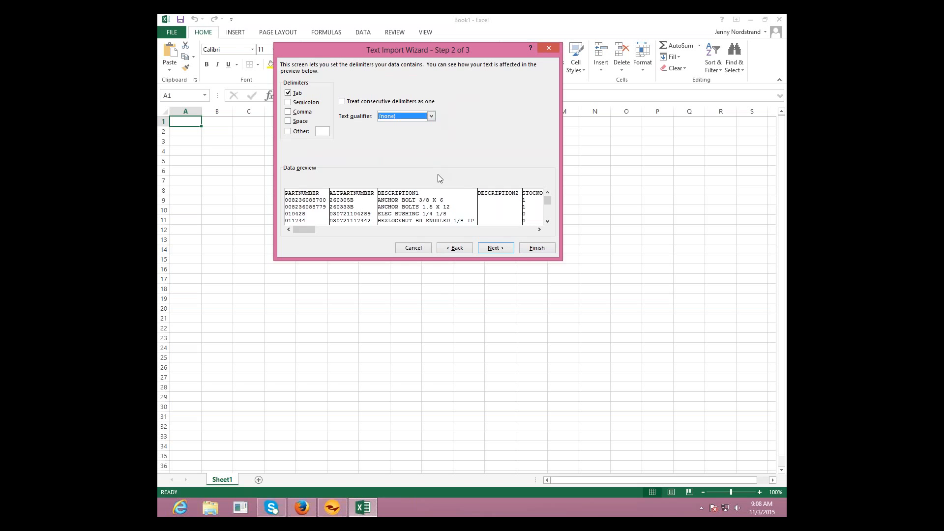
click(496, 248)
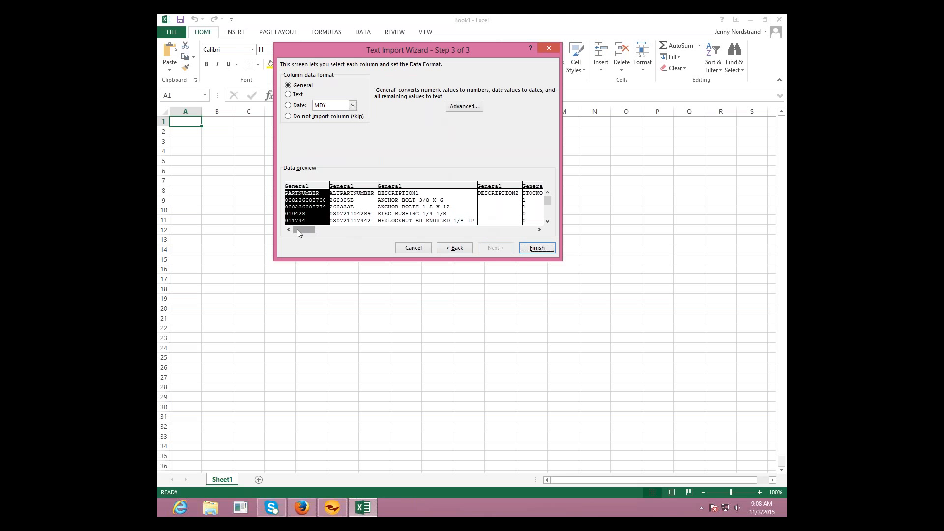
- Set the data format of all columns, from PARTNUMBER through the last one, to Text and finish the import
drag(298, 229, 530, 233)
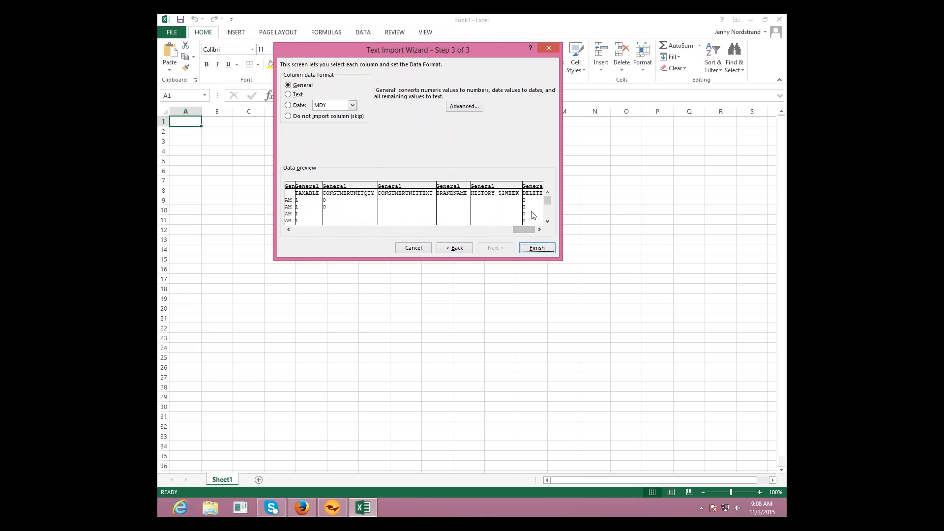
shift+click(532, 214)
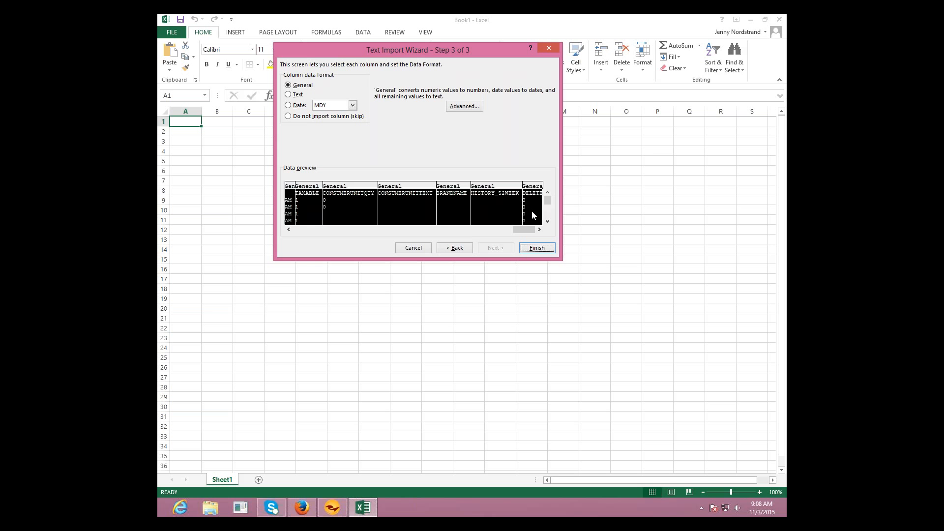
click(288, 95)
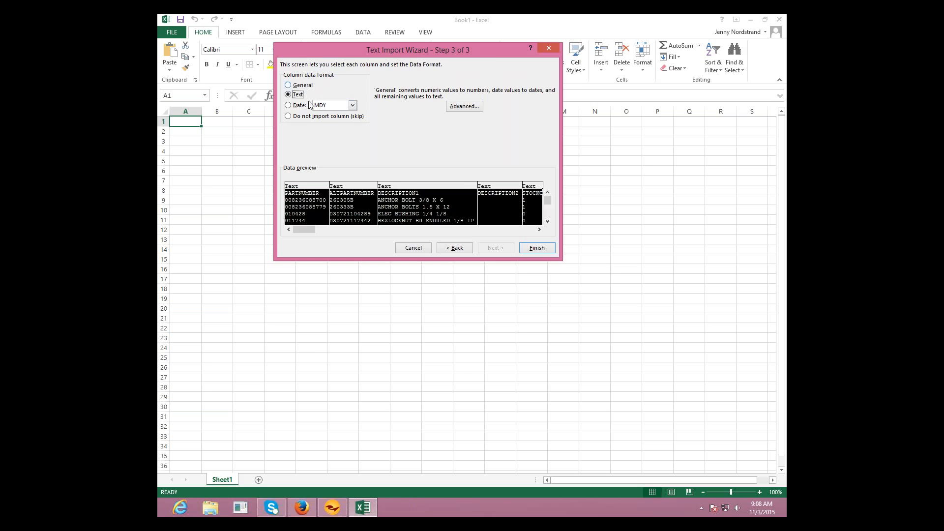
click(541, 251)
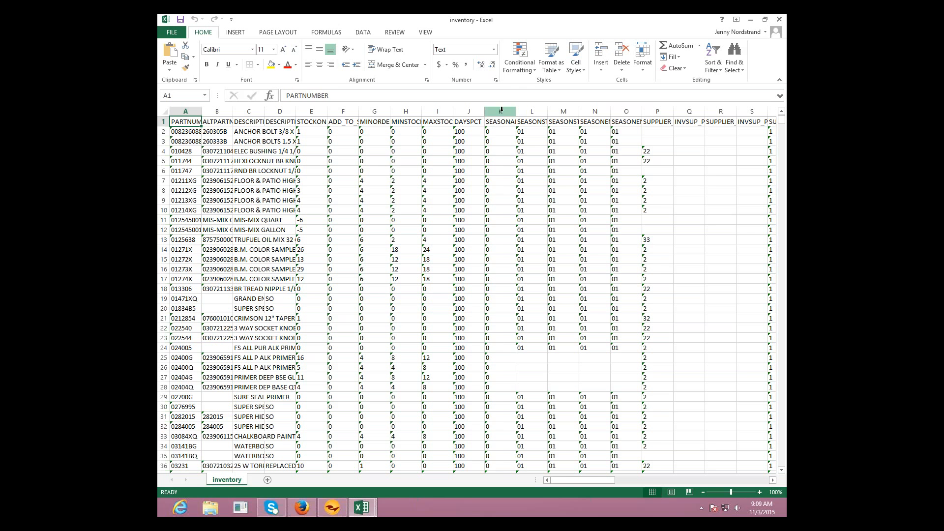
- Clear the contents of columns K through N and save the inventory file, keeping the tab-delimited text format
drag(501, 109, 600, 108)
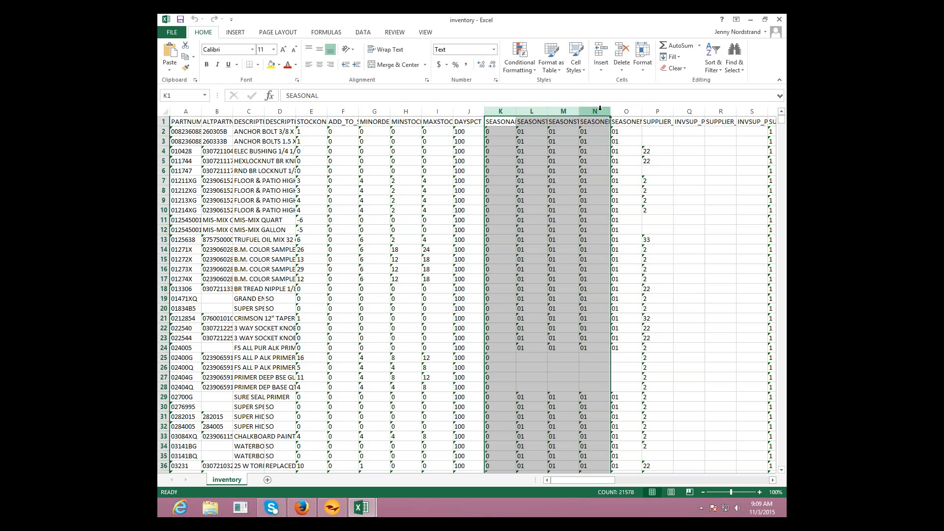
key(Delete)
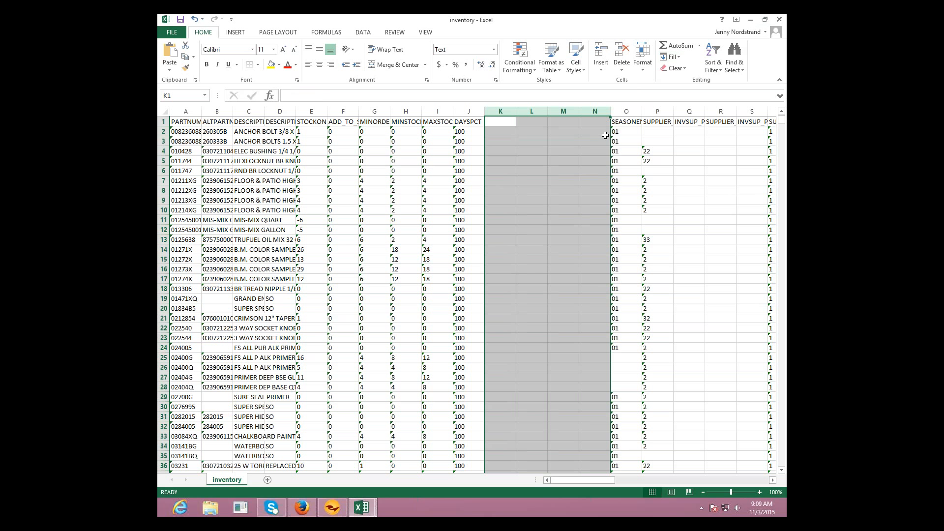
key(ctrl+s)
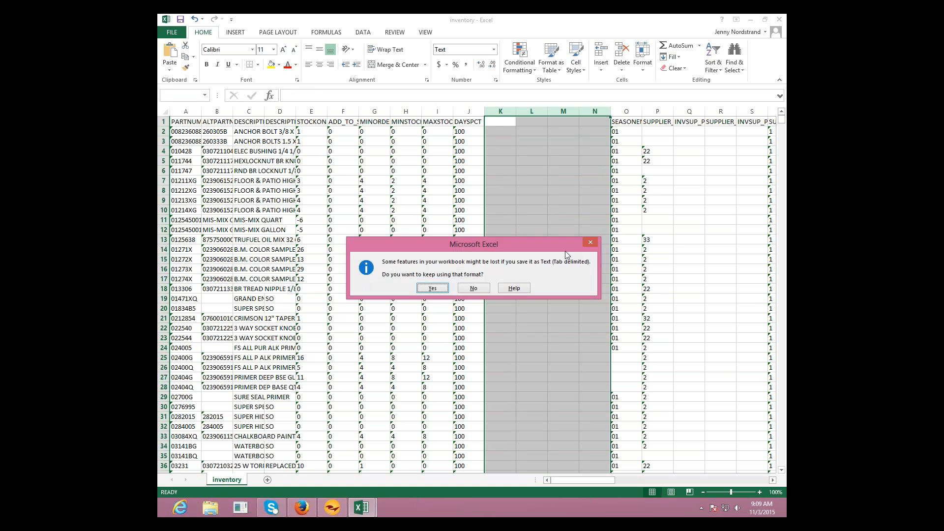
click(426, 290)
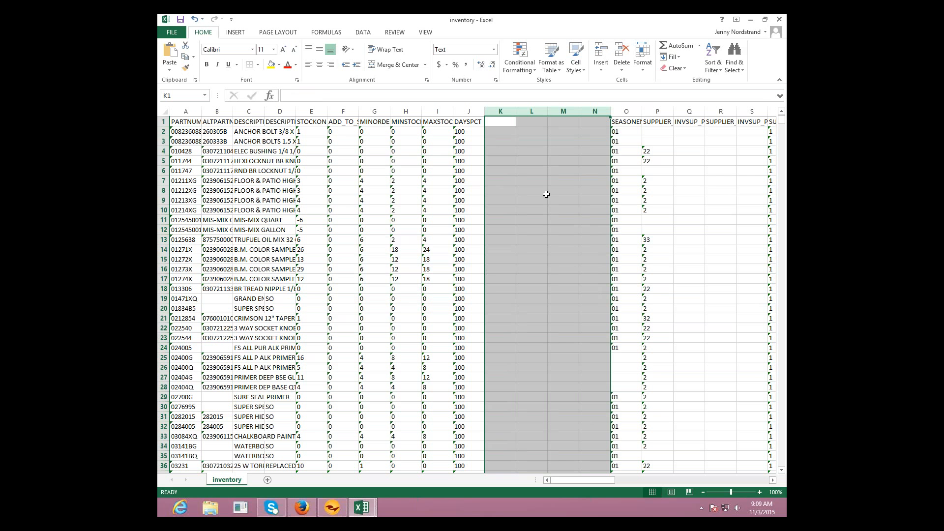
- Close the inventory file, saving its changes in tab-delimited text format, and close the remaining blank workbook
click(780, 20)
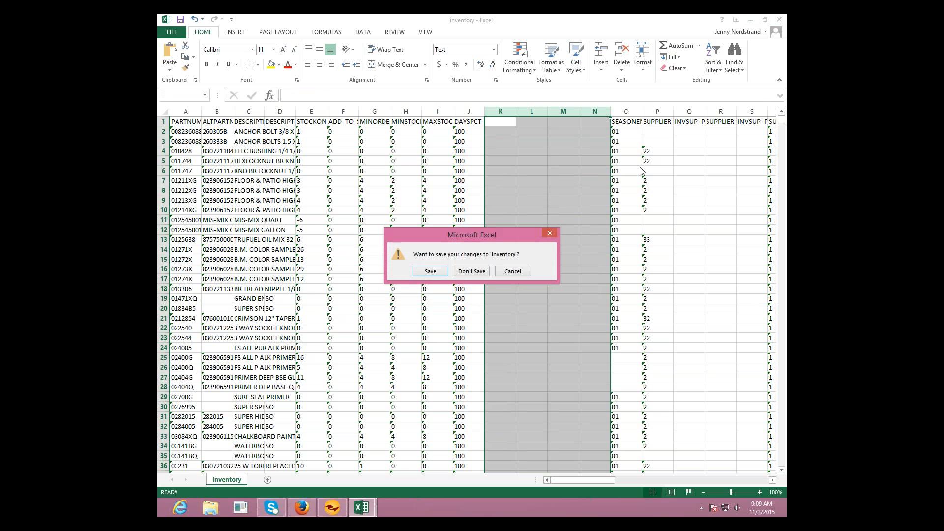
click(431, 272)
click(432, 289)
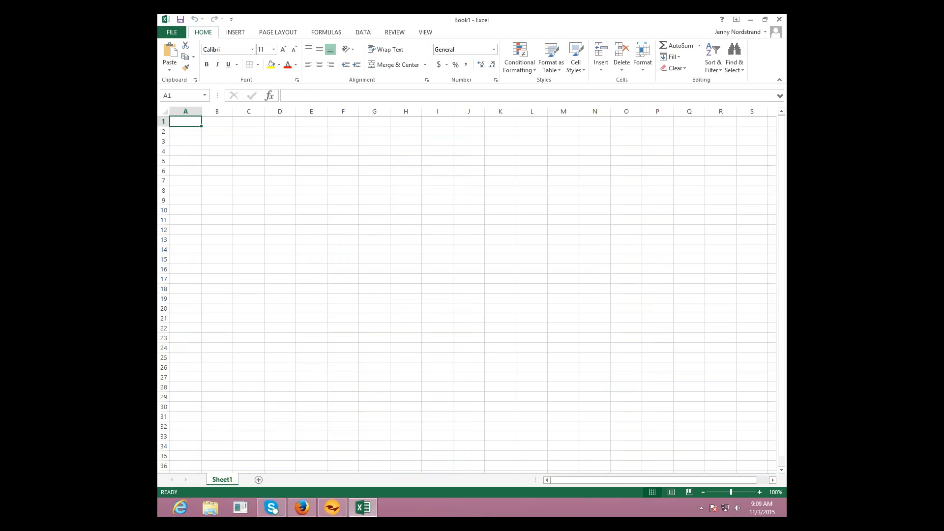
click(779, 20)
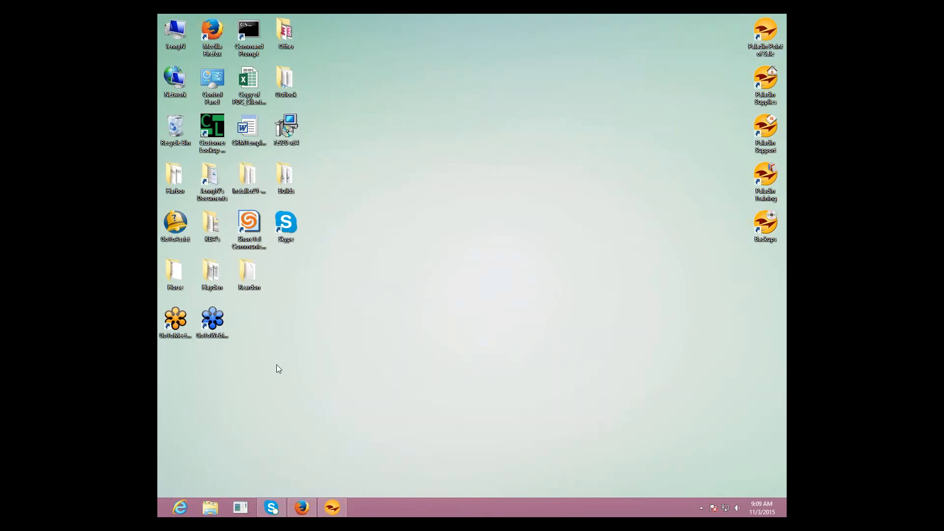
- Switch to Paladin Point of Sale and open the inventory import page of the Data Viewer
click(336, 513)
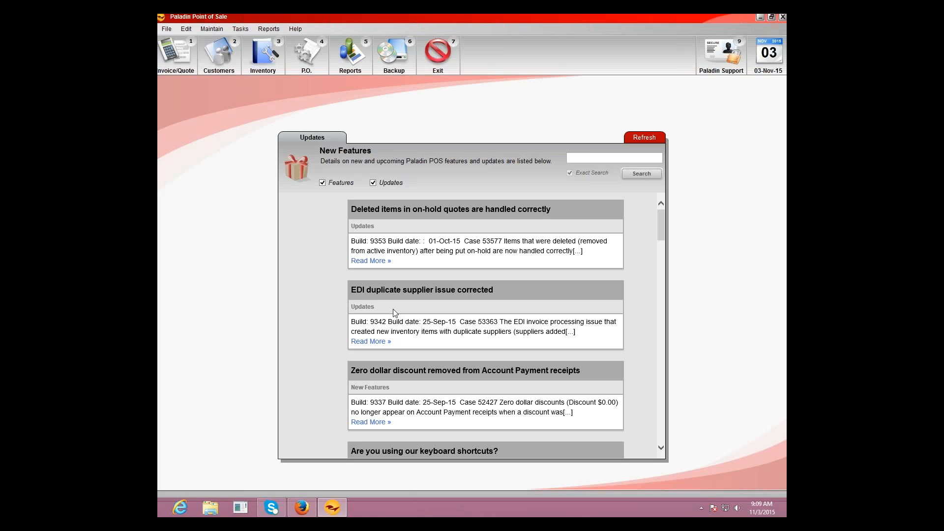
click(204, 29)
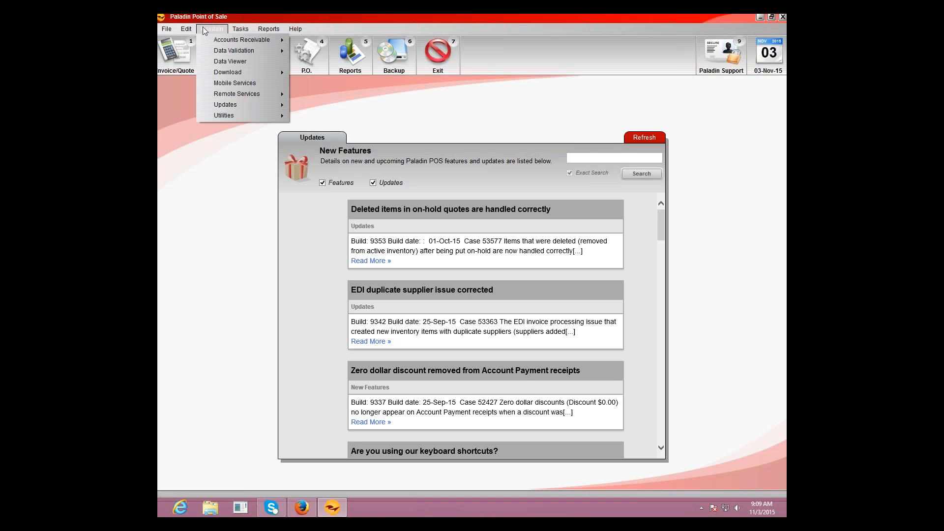
click(217, 61)
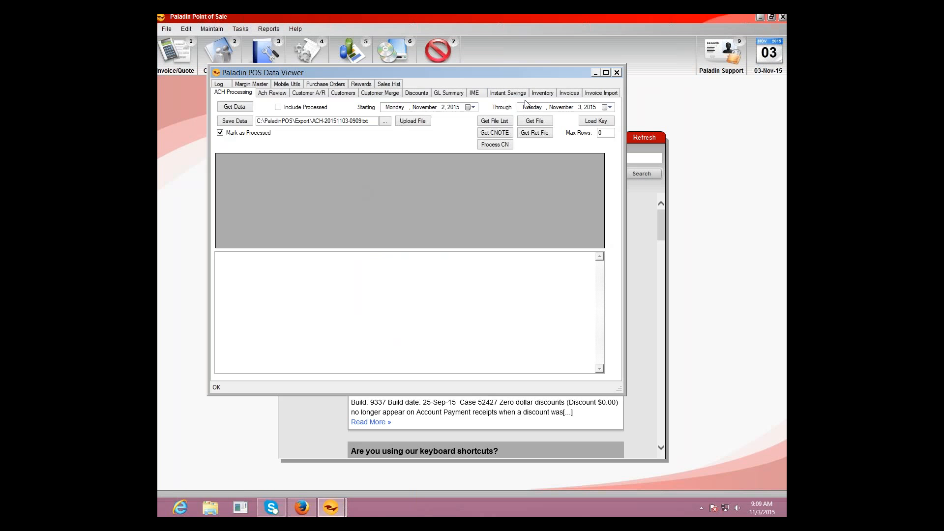
click(541, 93)
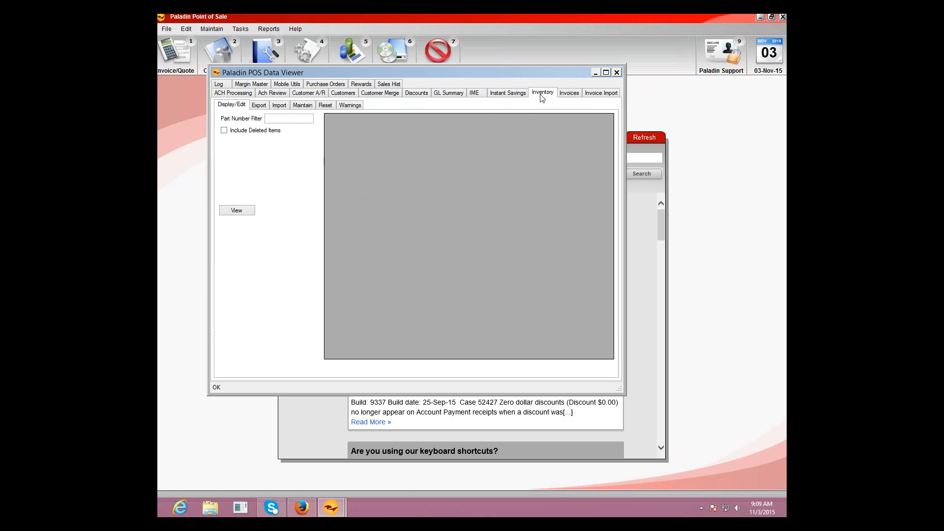
click(280, 105)
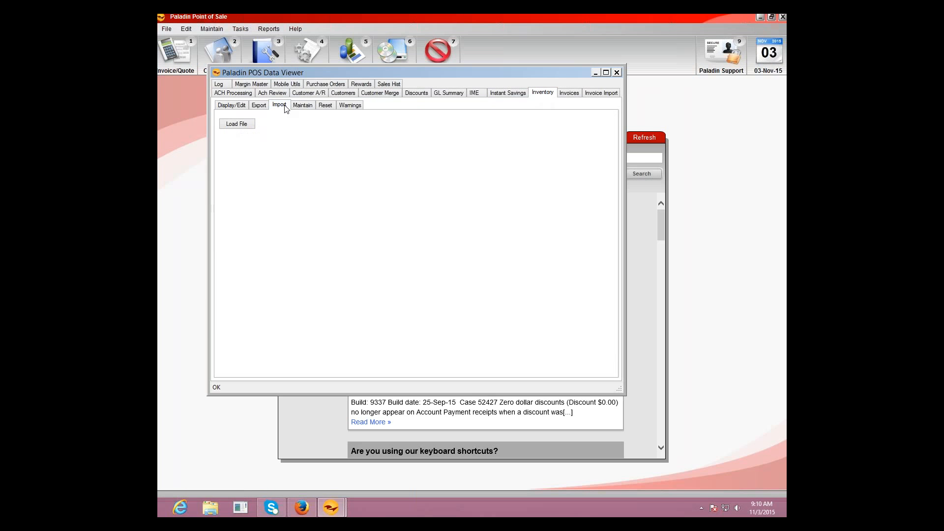
- Load the edited "inventory" file from the Reardon folder as the inventory import file
click(236, 125)
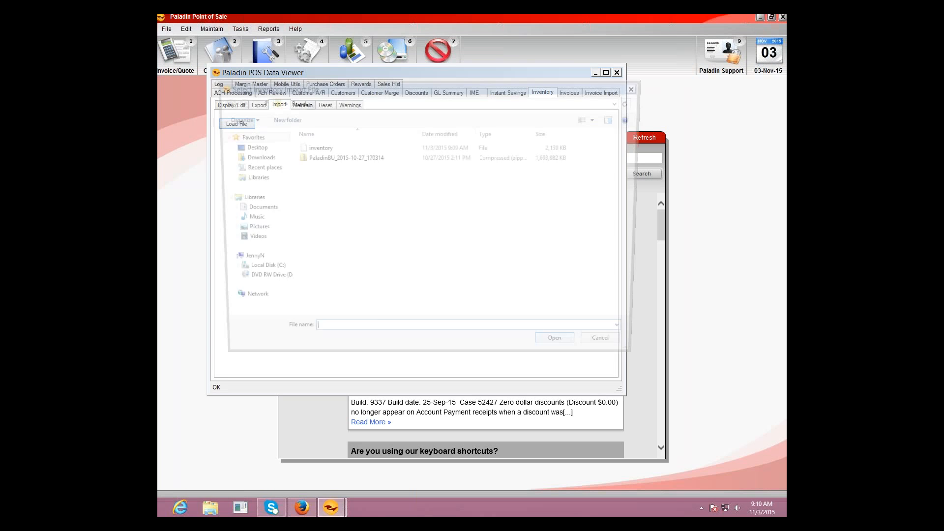
click(326, 149)
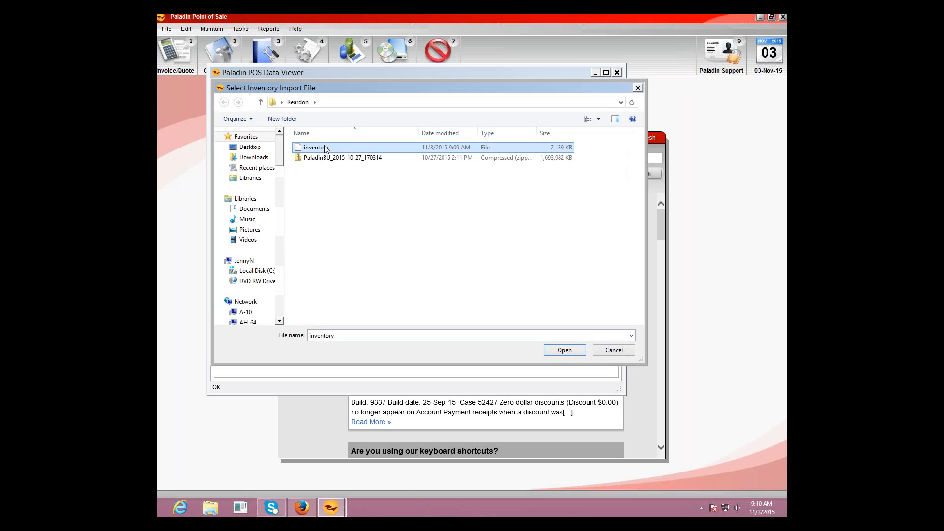
click(566, 351)
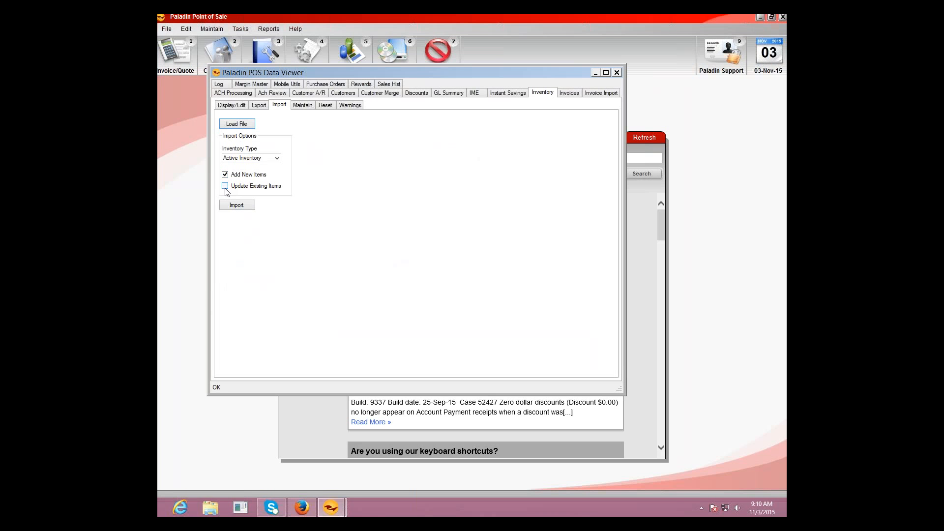
- Import into Active Inventory with Update Existing Items enabled and Add New Items disabled, and close the Data Viewer
click(225, 187)
click(225, 175)
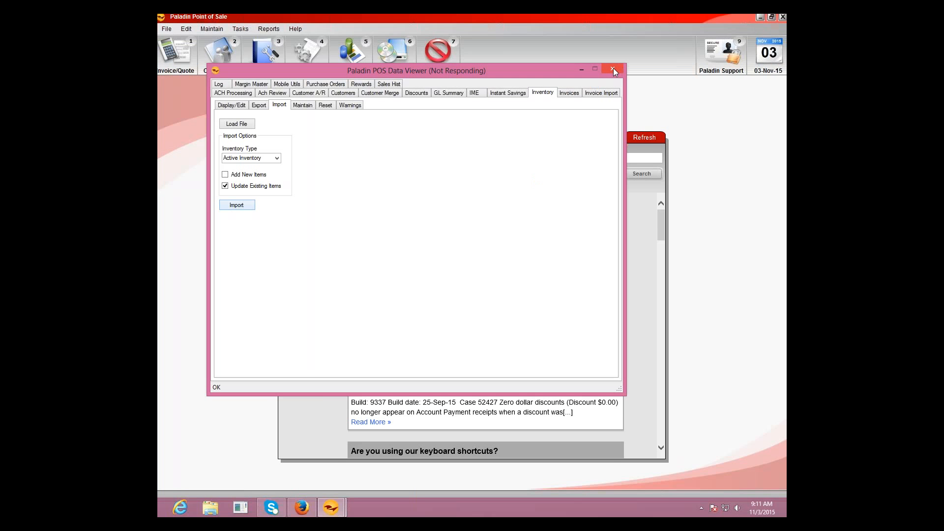
click(384, 256)
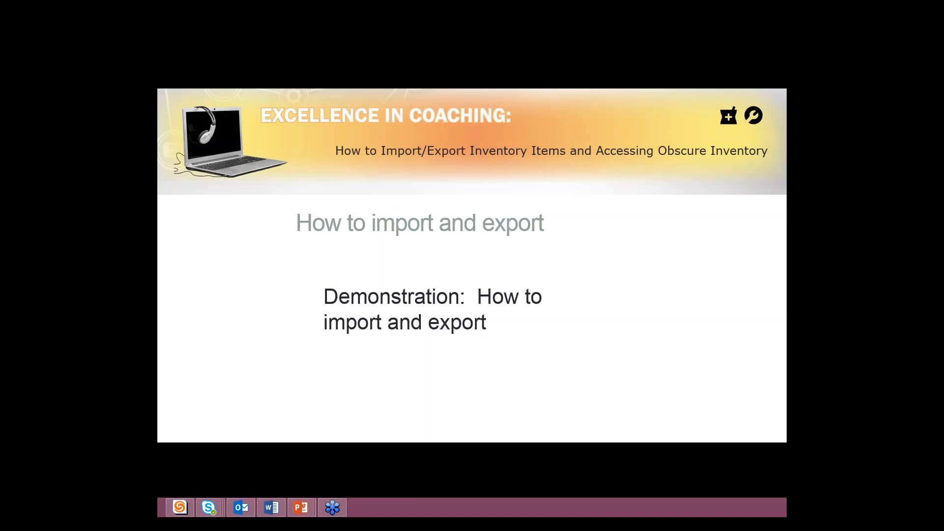
key(Right)
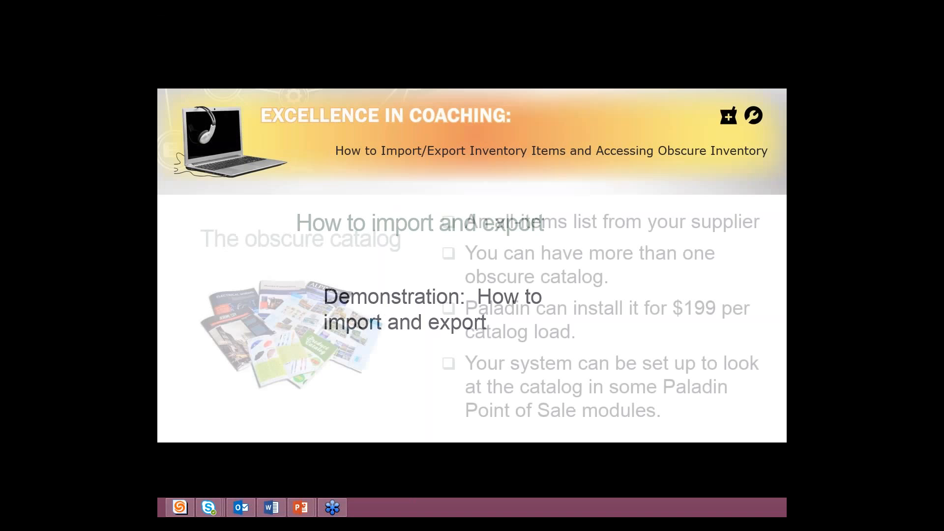